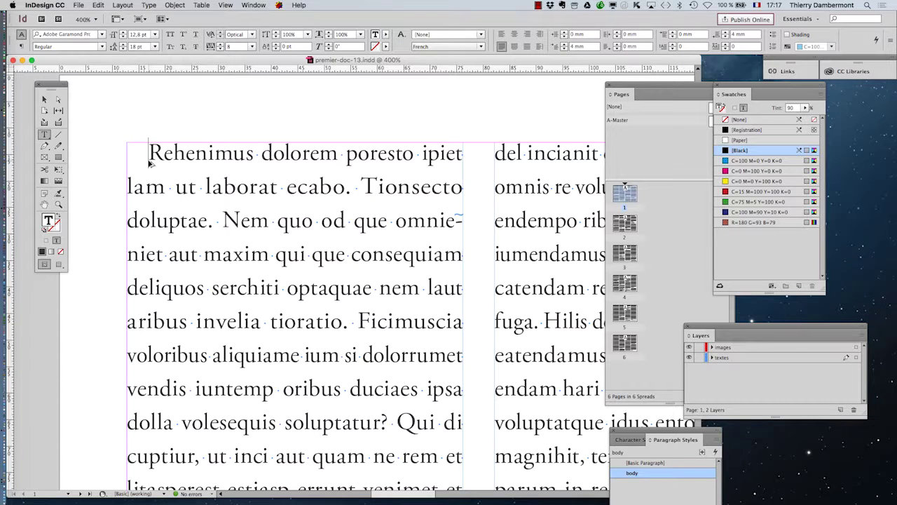
- Display the macOS Keyboard Viewer, dismiss the keyboard preferences, examine the modifier keys on the French layout, and close the viewer
left_click(758, 5)
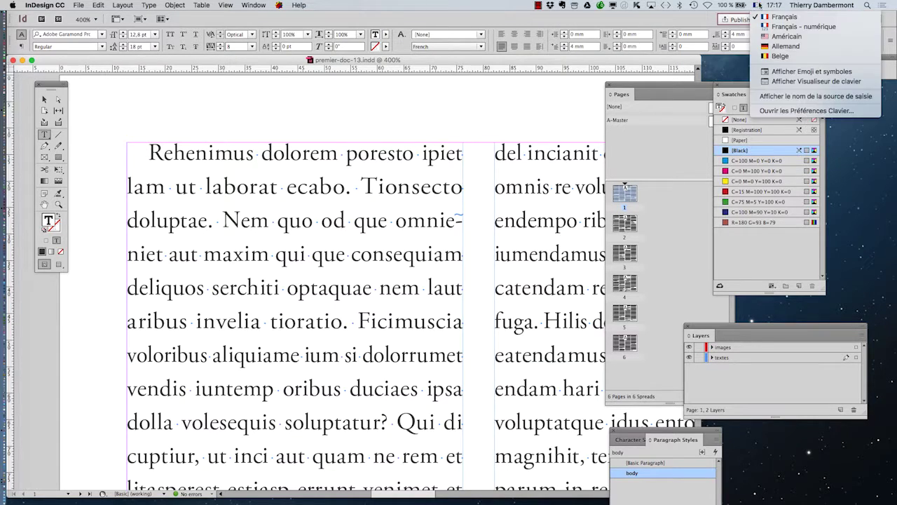
left_click(779, 111)
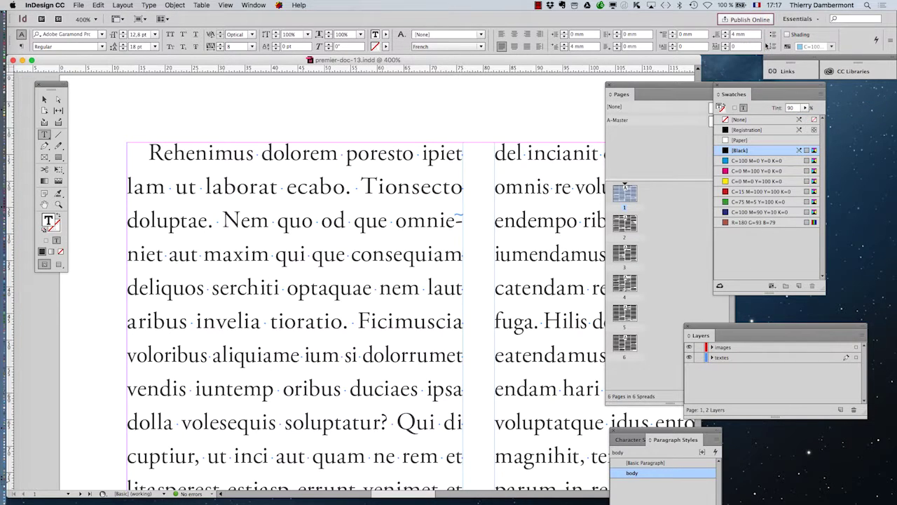
left_click(758, 6)
left_click(774, 81)
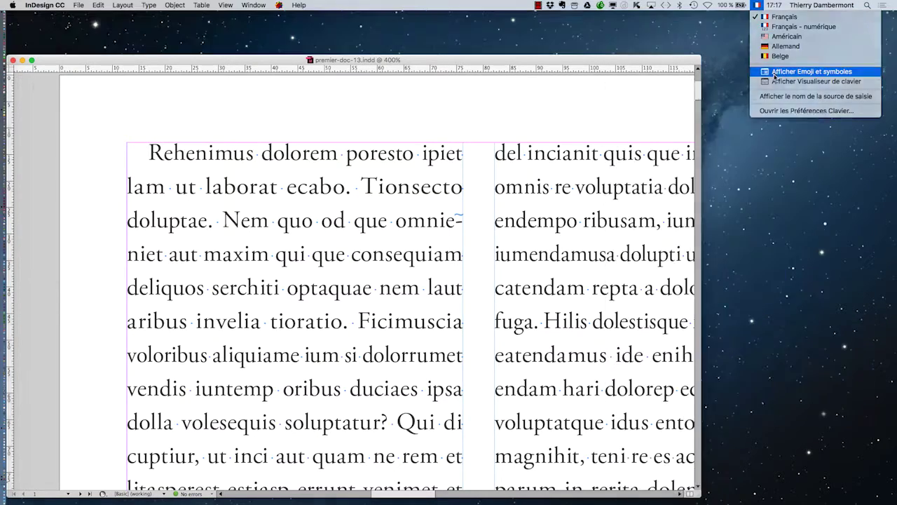
left_click(756, 5)
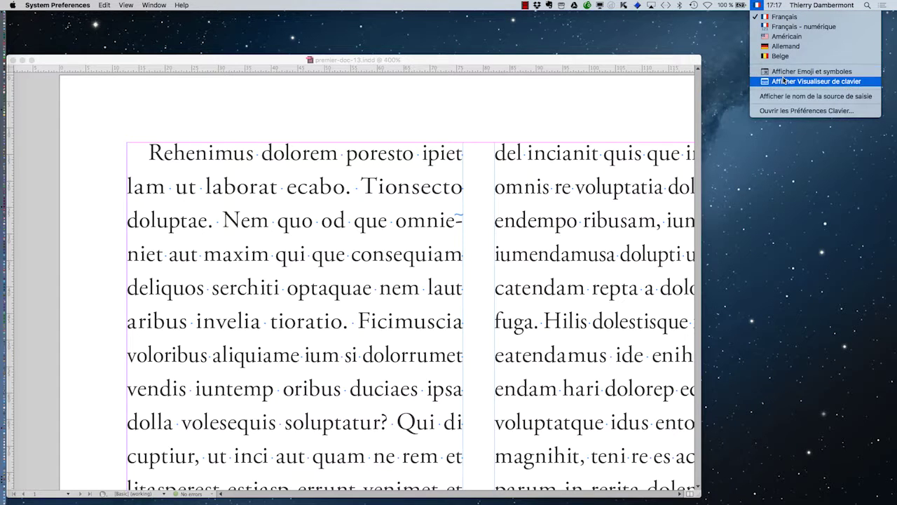
left_click(783, 80)
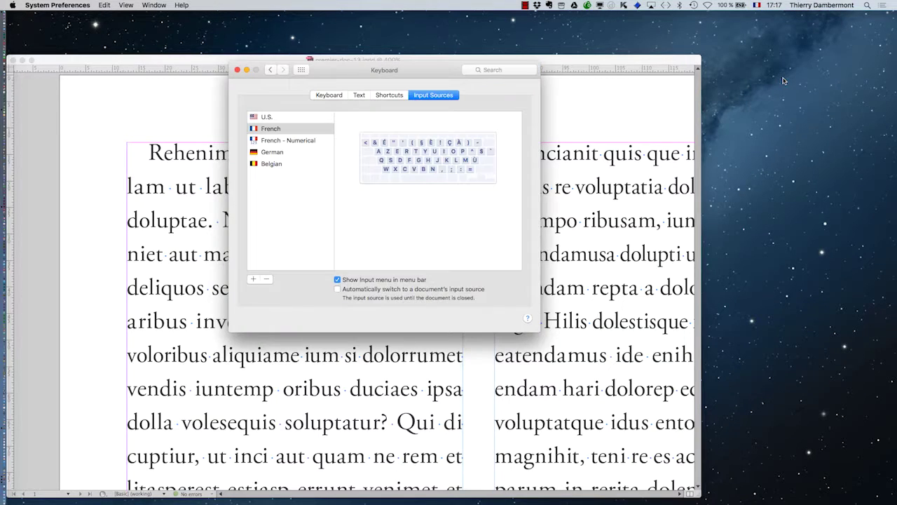
left_click(249, 72)
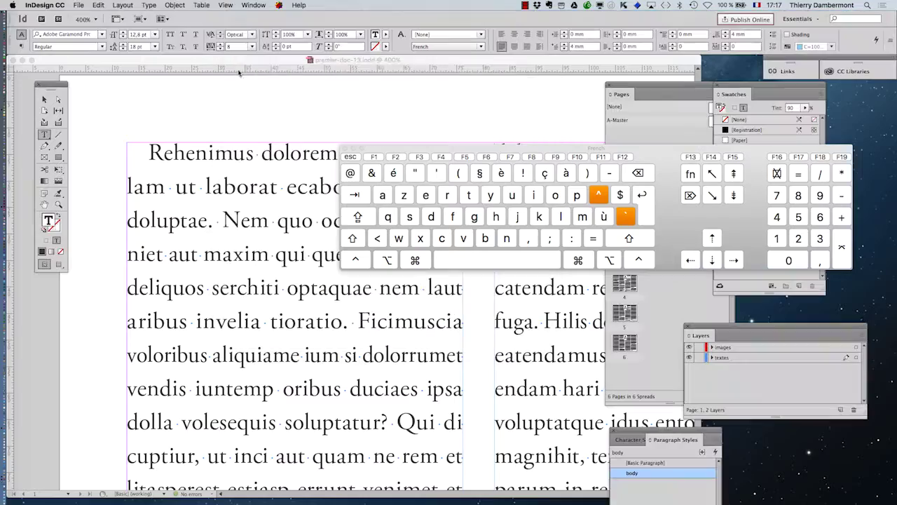
key("alt")
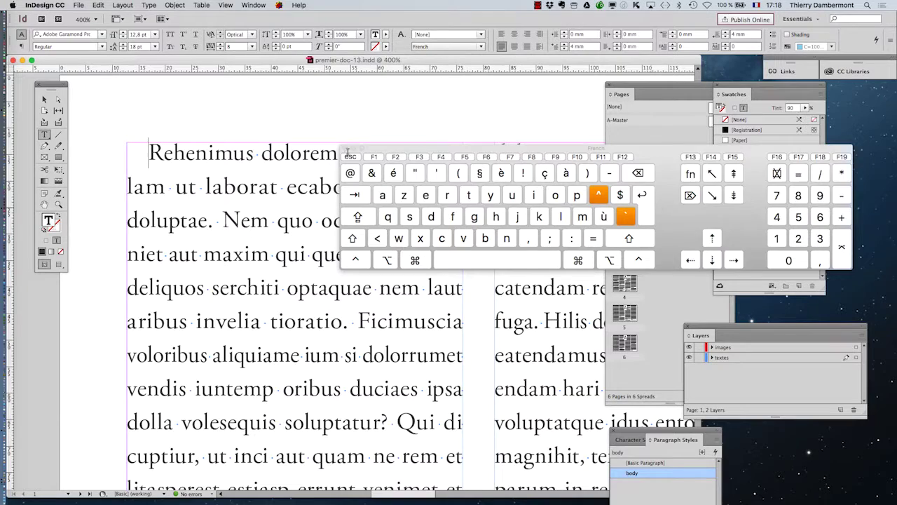
left_click(347, 150)
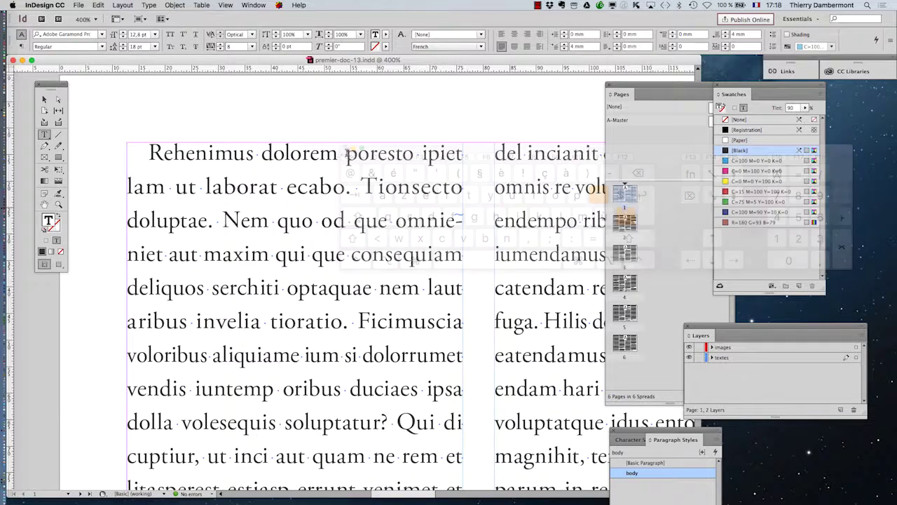
- Insert an empty paragraph before the opening word "Rehenimus" on page 1
left_click(146, 153)
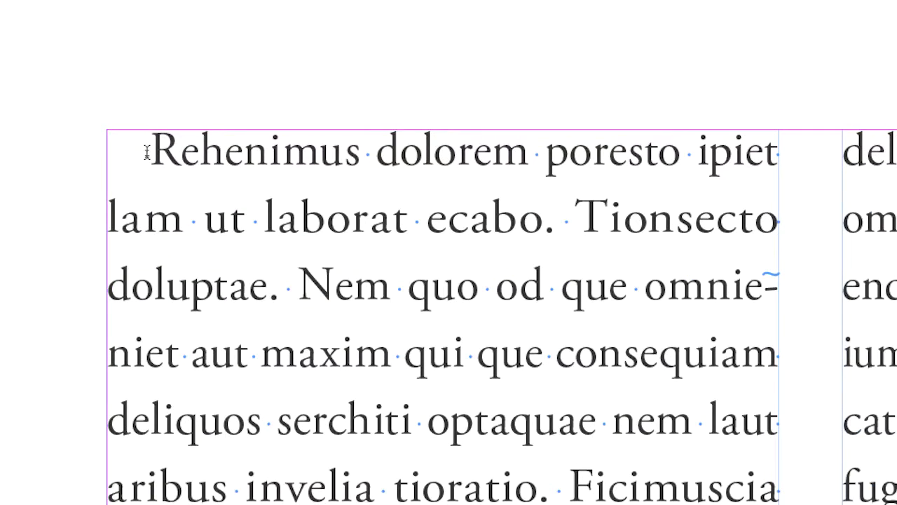
key("Return")
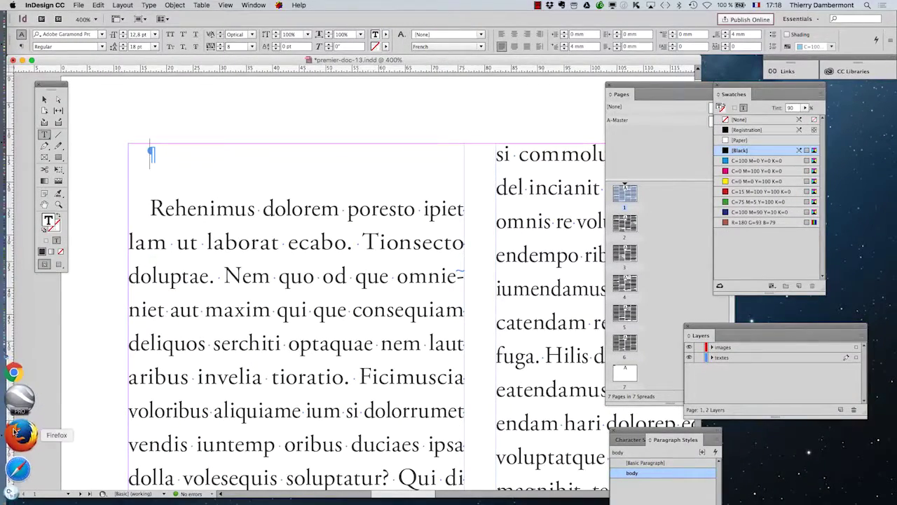
- Switch to Firefox and search Google Images for "typewriter" in a new window
left_click(15, 426)
left_click(66, 5)
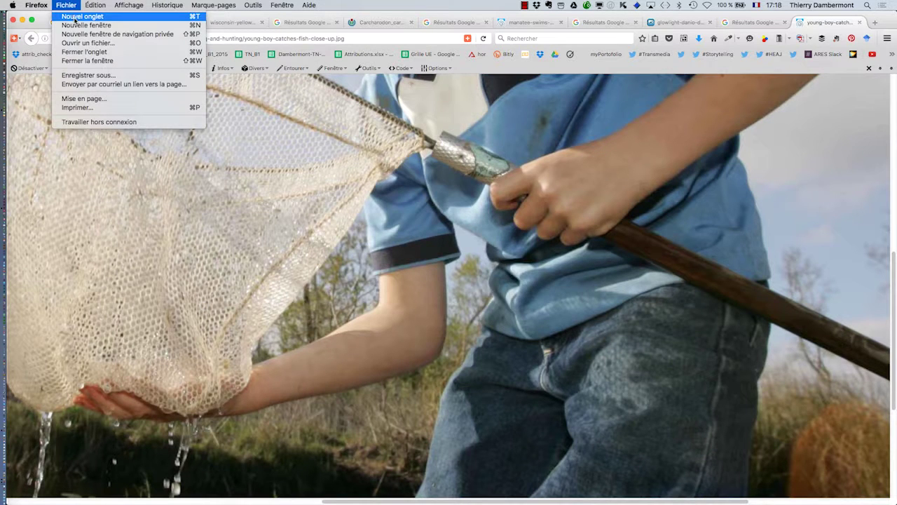
left_click(373, 215)
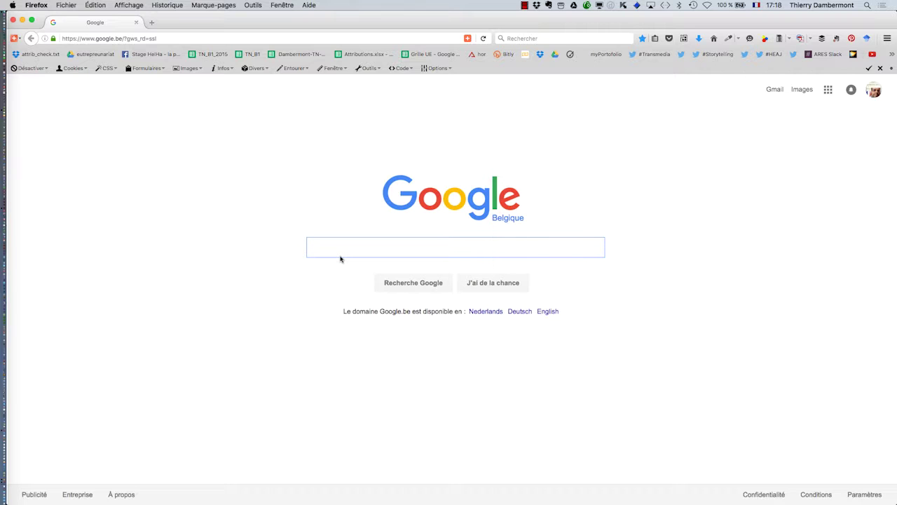
type("type")
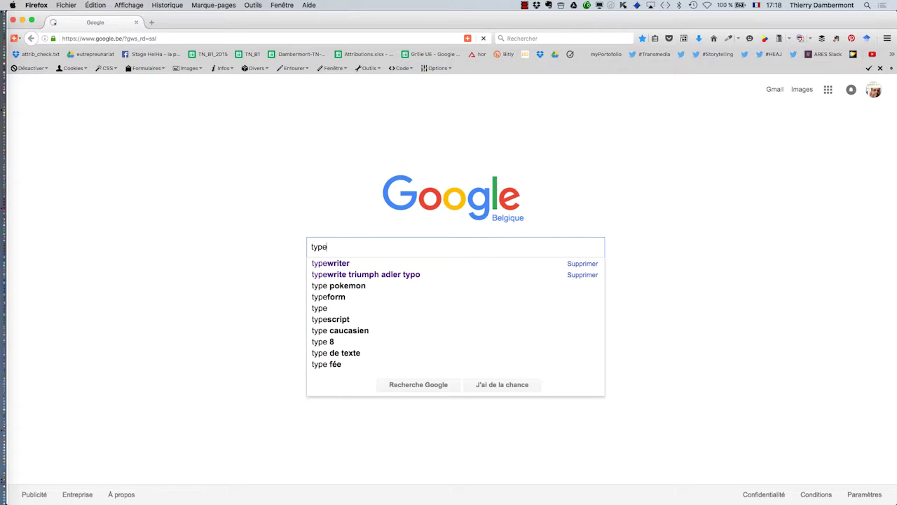
type("writer")
key("Return")
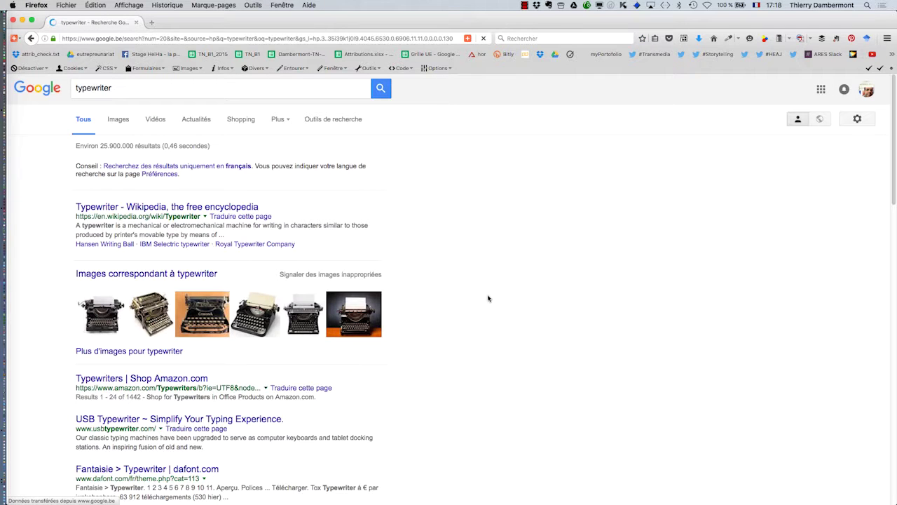
left_click(118, 119)
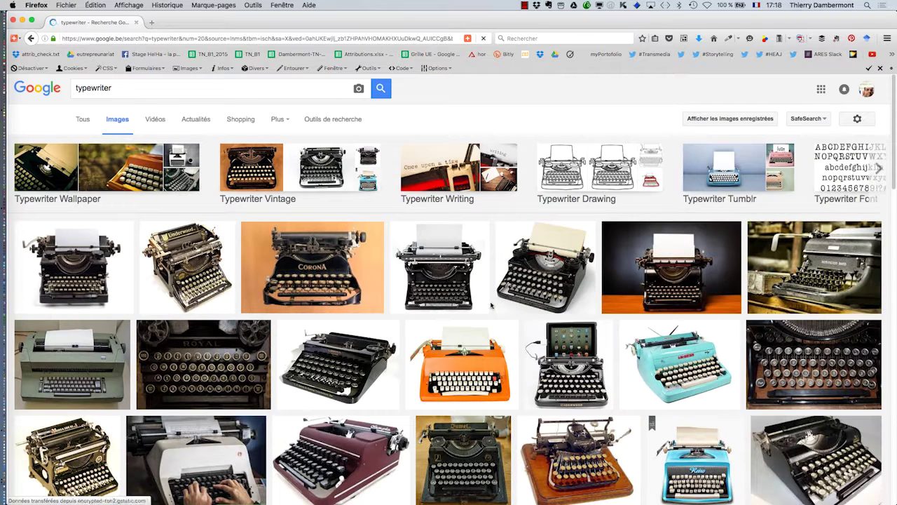
- View the enlarged picture of the black portable typewriter, close it with the search window, and switch back to InDesign
left_click(188, 24)
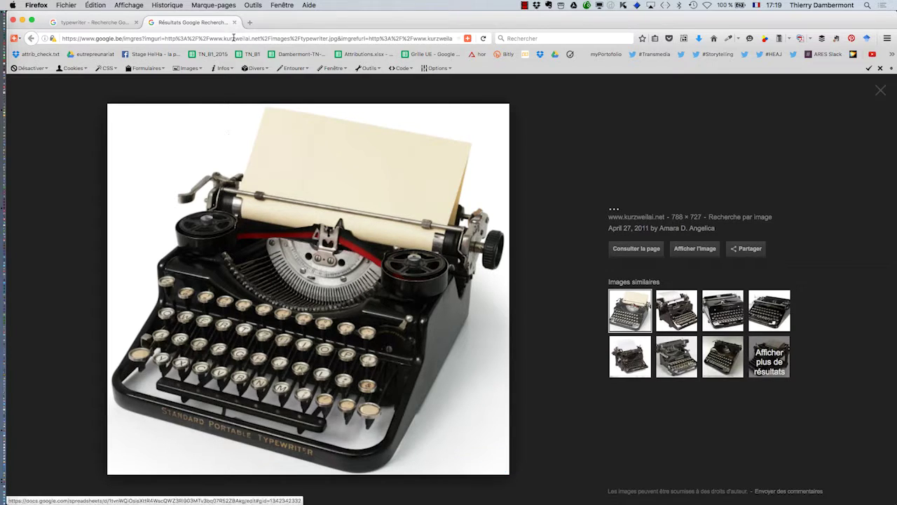
key("super+w")
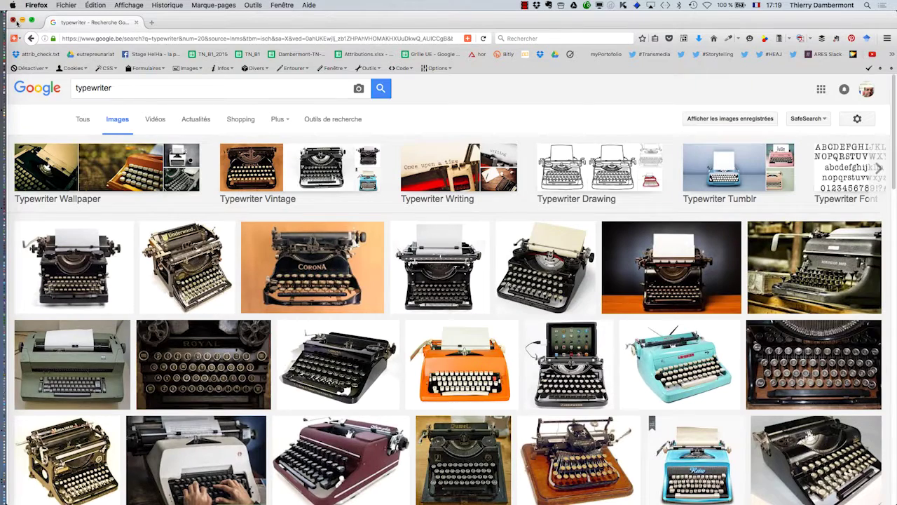
left_click(13, 19)
key("super+Tab")
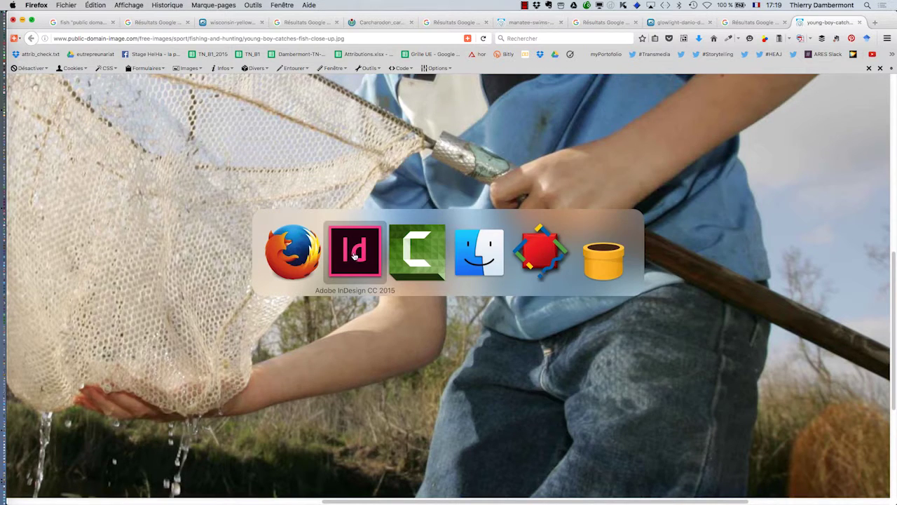
left_click(355, 256)
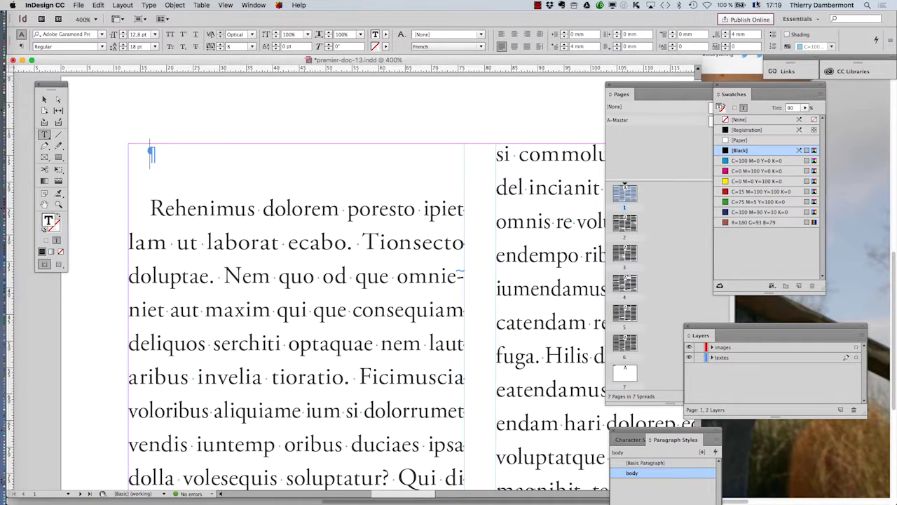
- Display the Keyboard Viewer again, examine the carriage return key on the French layout, and close the viewer
left_click(758, 5)
left_click(786, 82)
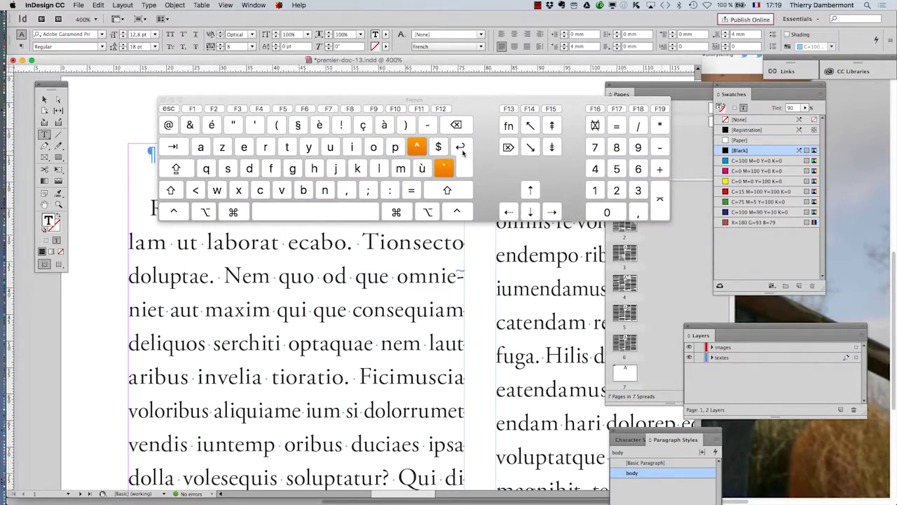
key("alt")
left_click(164, 123)
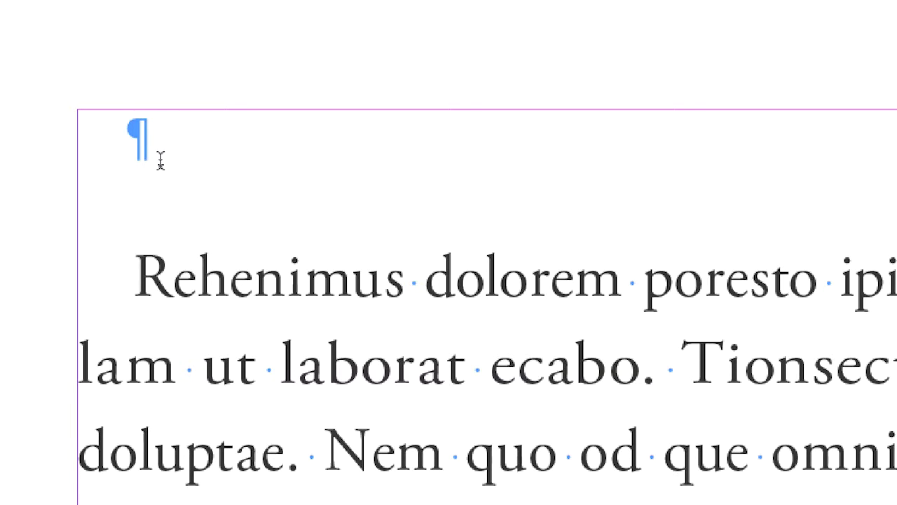
- Enter the heading "Les grands espaces du Nord et leur faune estivale" in the empty first paragraph
type("Les gran")
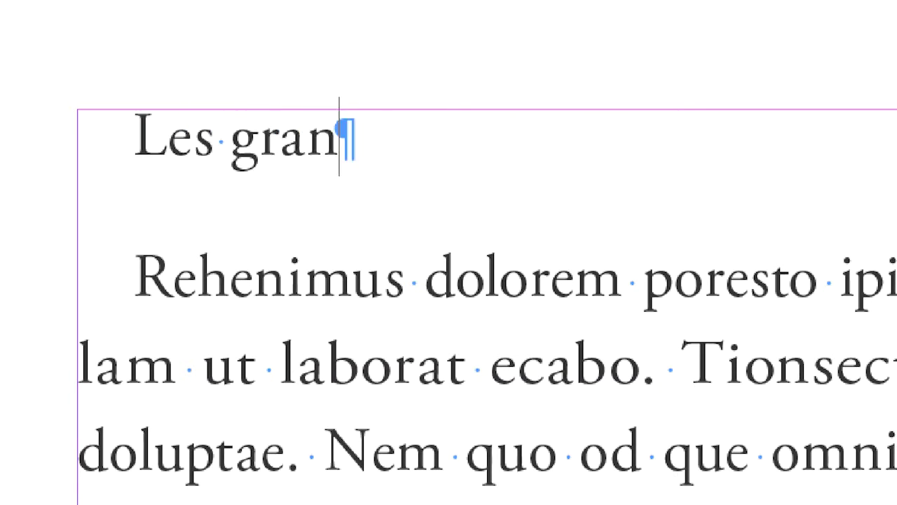
type("ds espaces")
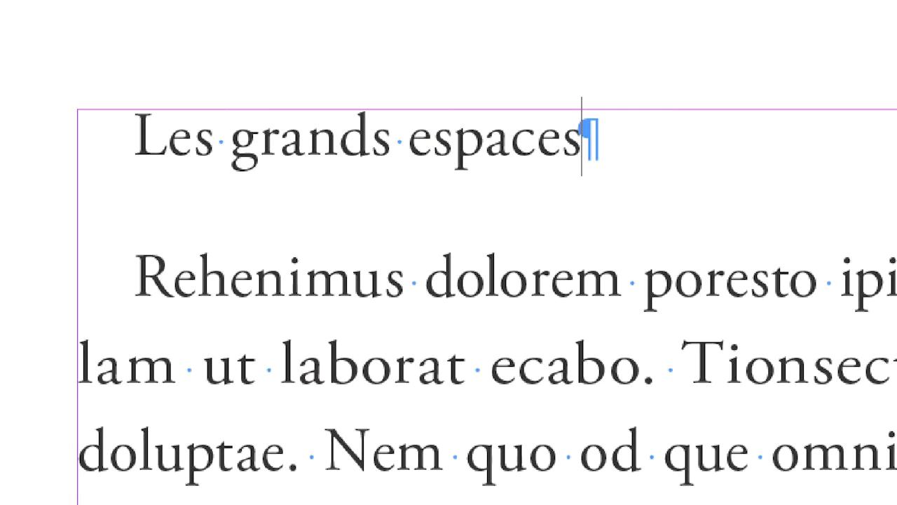
type(" du ")
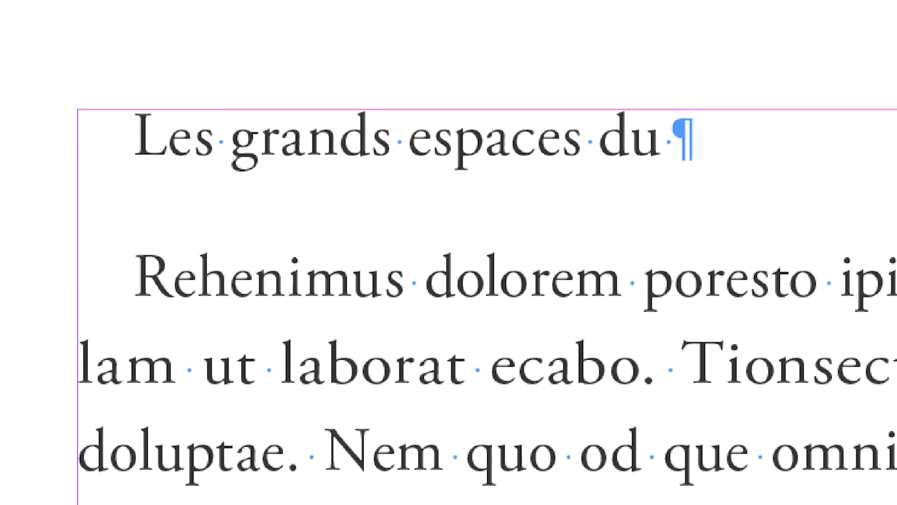
type("Nord et l")
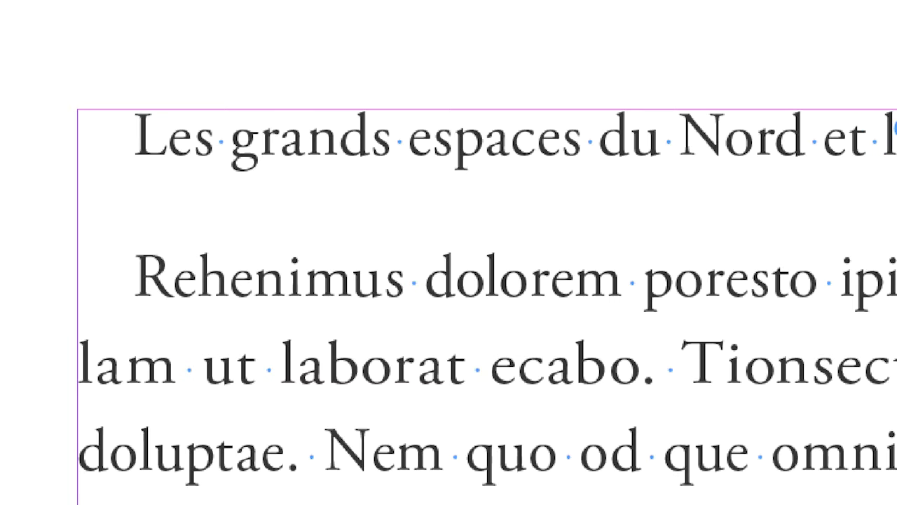
type("eur faune")
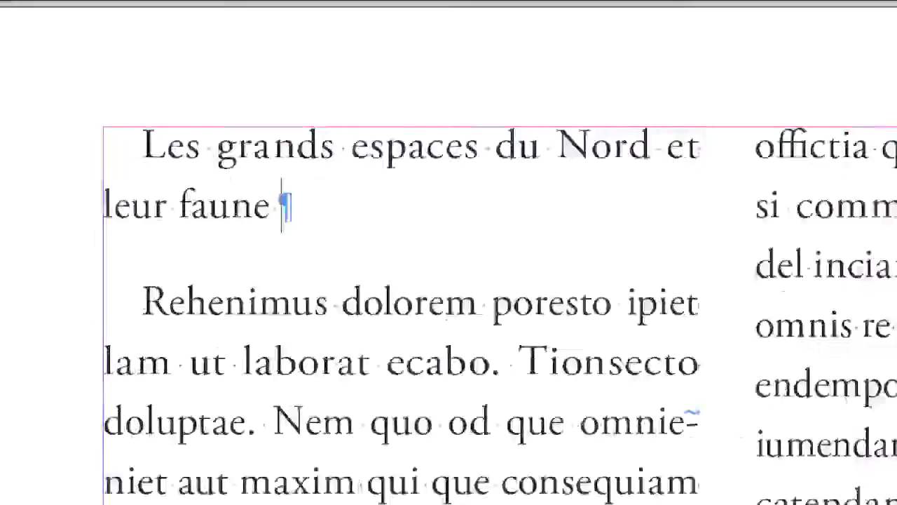
type(" estivale")
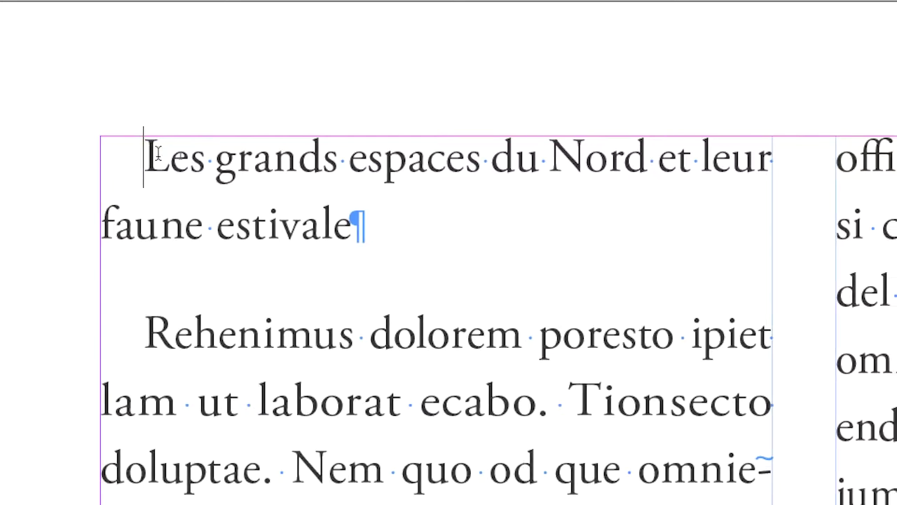
- Select the entire heading paragraph and bring up its Character formatting settings, positioned clear of the heading's start
left_click_drag(130, 144, 288, 205)
left_click_drag(211, 166, 286, 197)
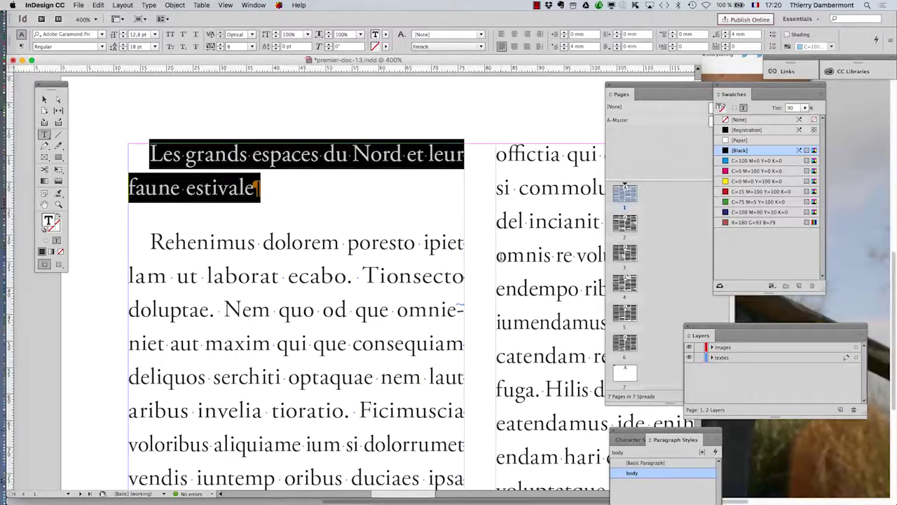
left_click(152, 5)
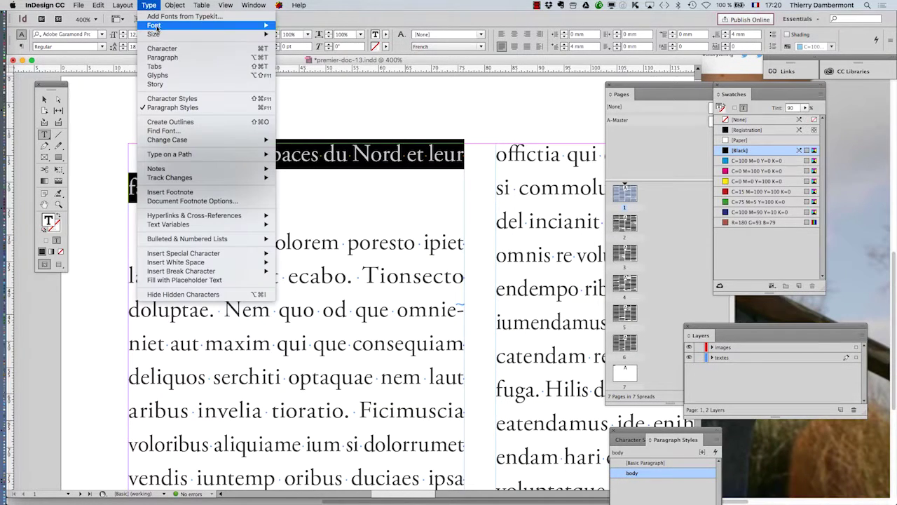
left_click(162, 48)
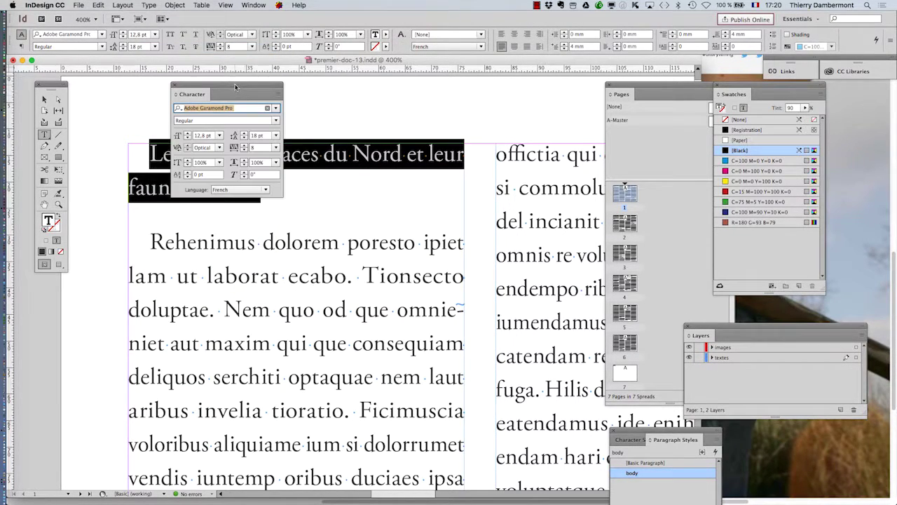
left_click_drag(236, 87, 438, 193)
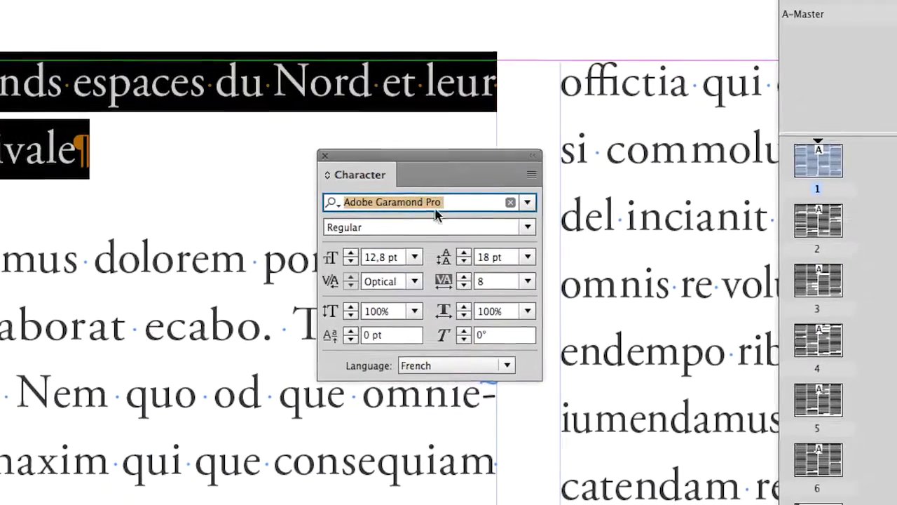
- Browse through the font families on the selected heading and apply Bauhaus 93
left_click(442, 215)
key("Down")
key("Down")
key("Down")
key("Down")
key("Down")
key("Down")
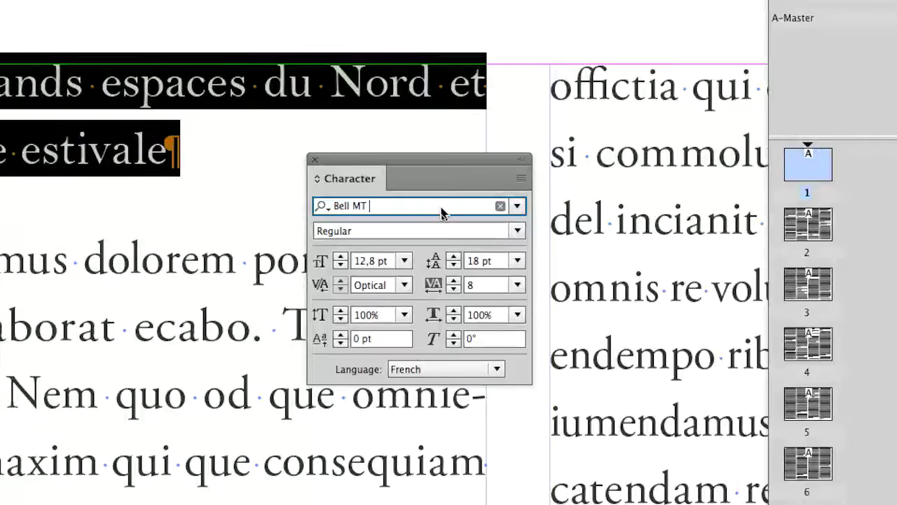
key("Up")
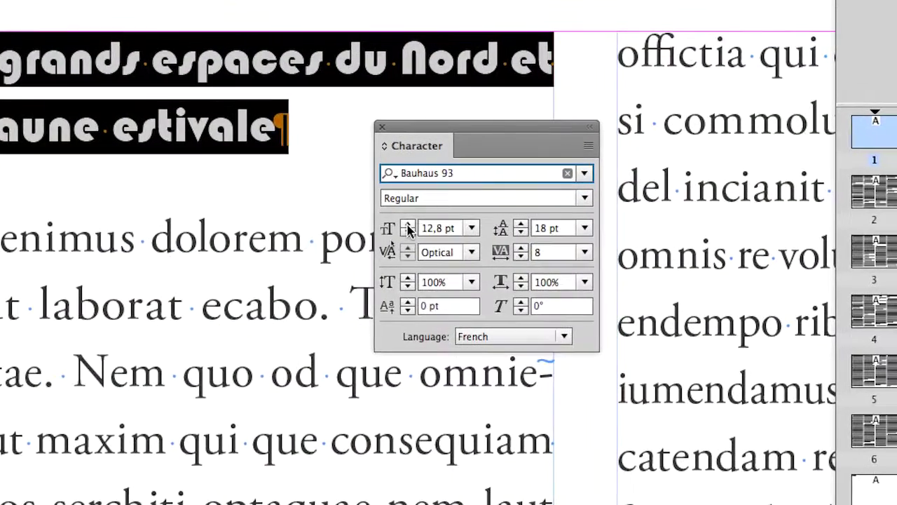
- Increase the heading's font size to 16 pt and its leading to 19 pt
left_click(340, 256)
left_click(409, 228)
left_click(408, 229)
left_click(409, 228)
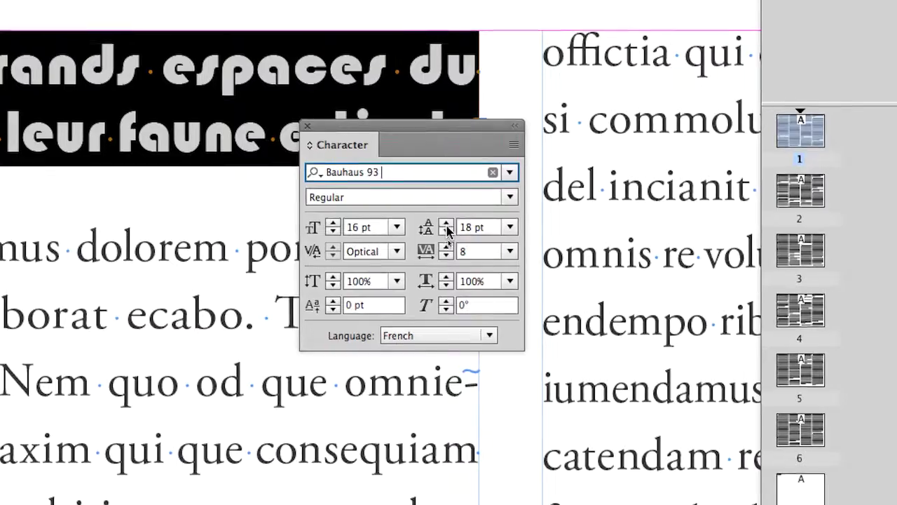
left_click(446, 225)
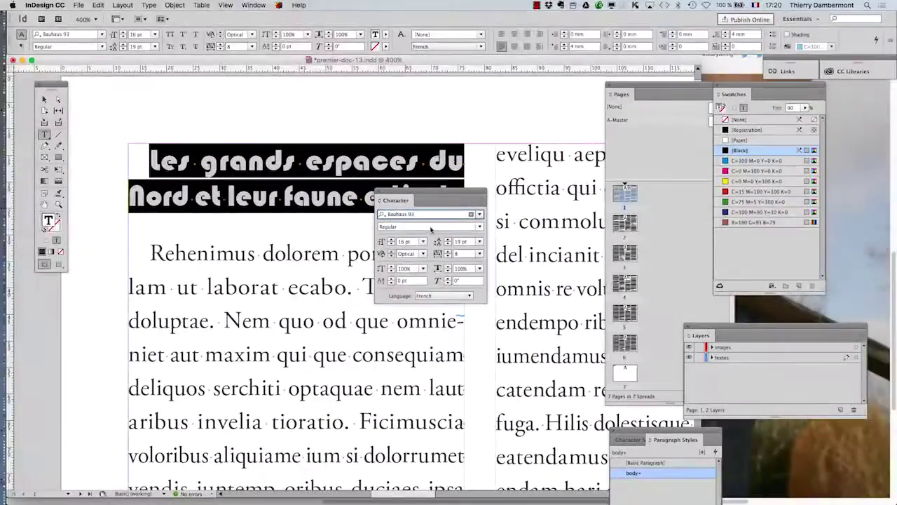
- Align the heading paragraph left and set its first-line indent to 0 mm
left_click(149, 5)
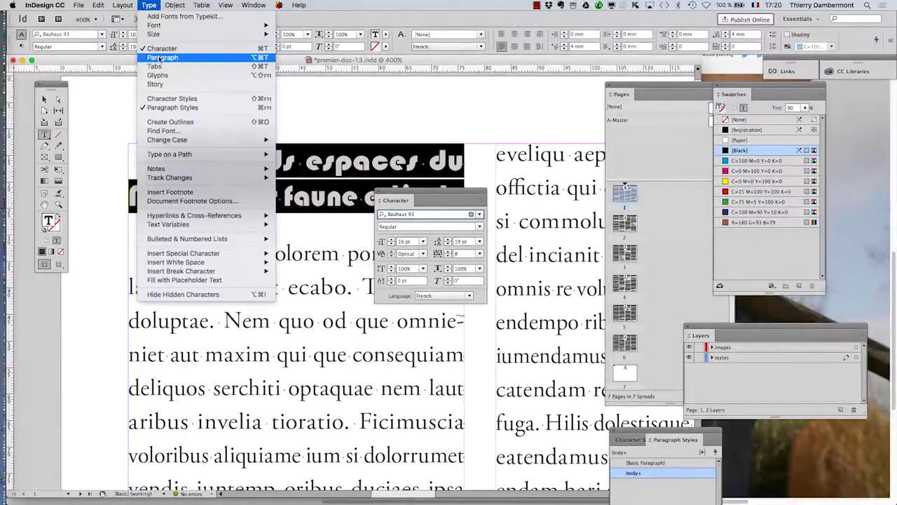
left_click(160, 58)
left_click_drag(321, 84, 244, 225)
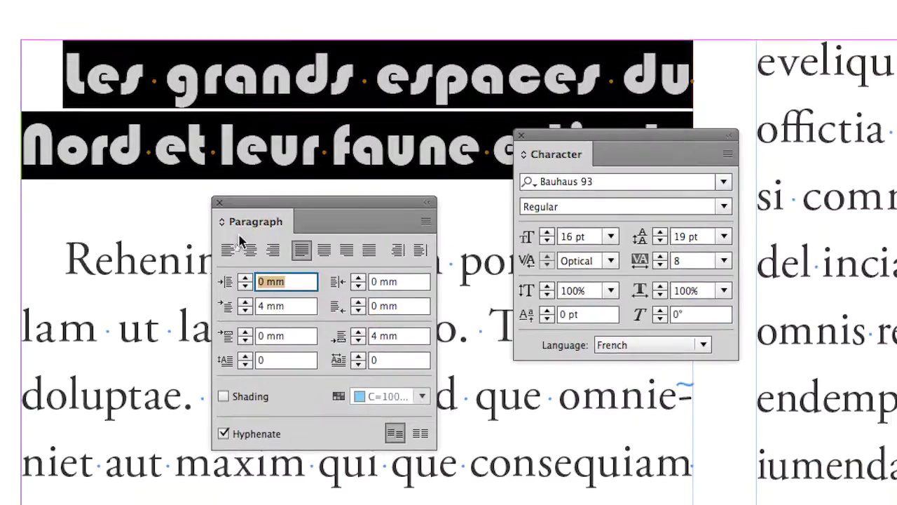
left_click(232, 249)
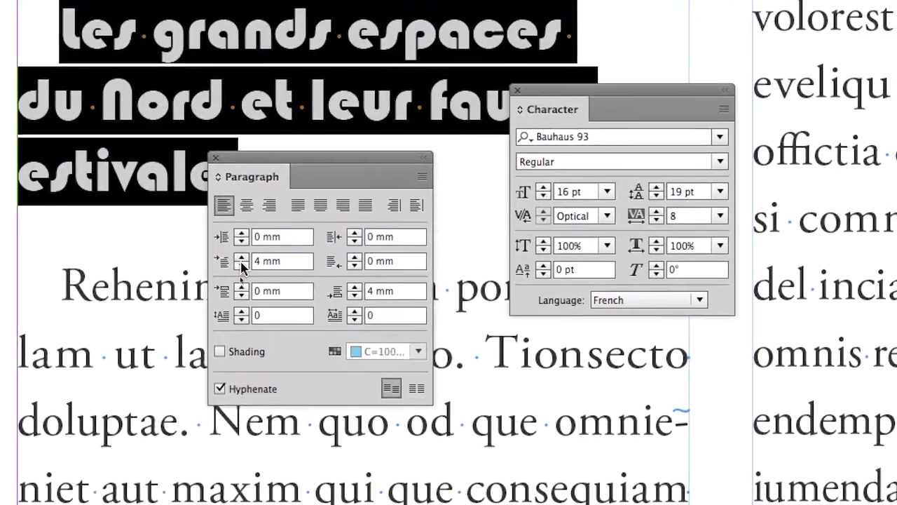
left_click(242, 266)
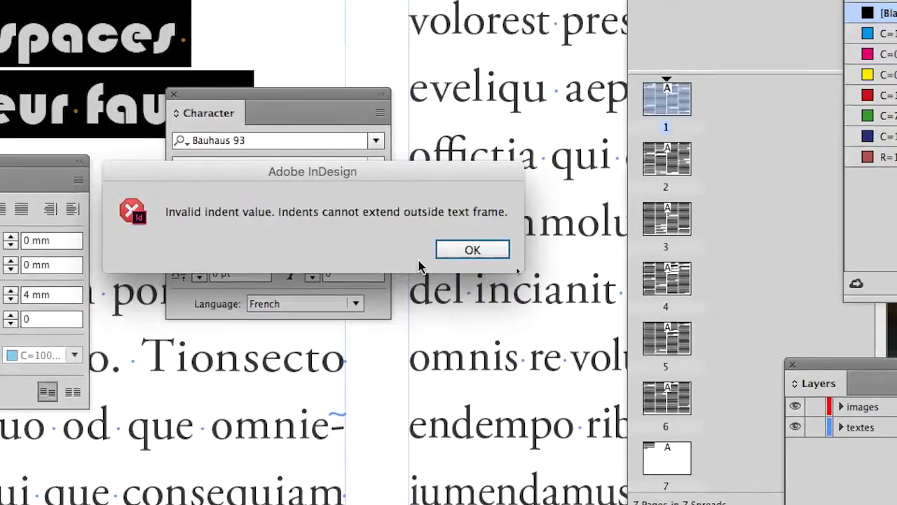
left_click(637, 247)
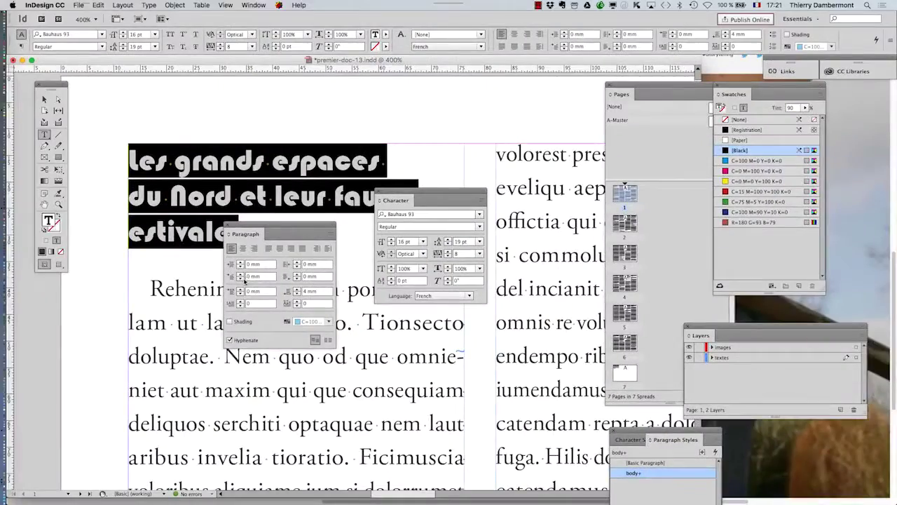
- Color the heading text with the C=100 M=0 Y=0 K=0 swatch, close its formatting settings and deselect it
left_click(745, 161)
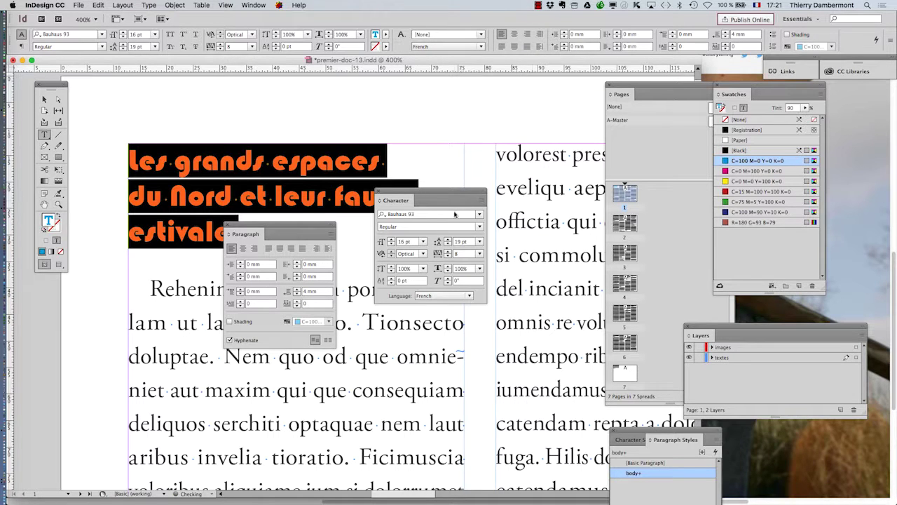
left_click(380, 194)
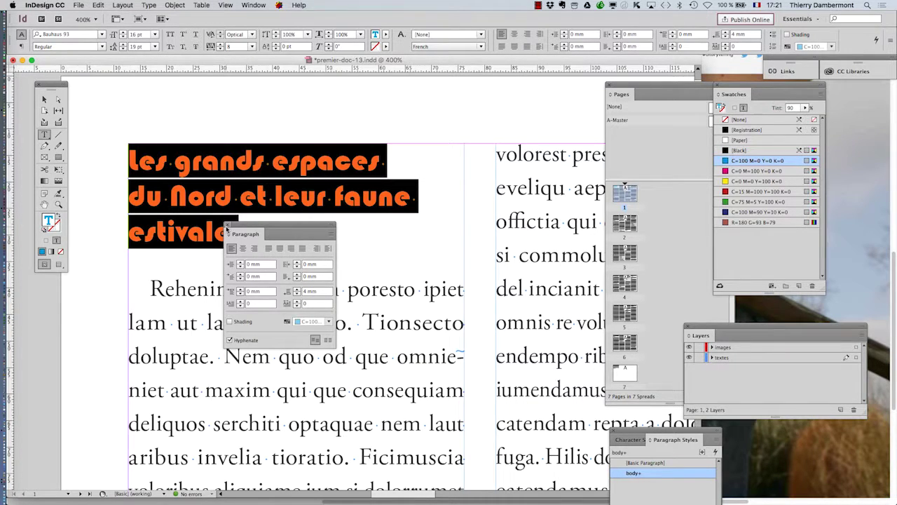
left_click(227, 229)
left_click(44, 99)
left_click(166, 110)
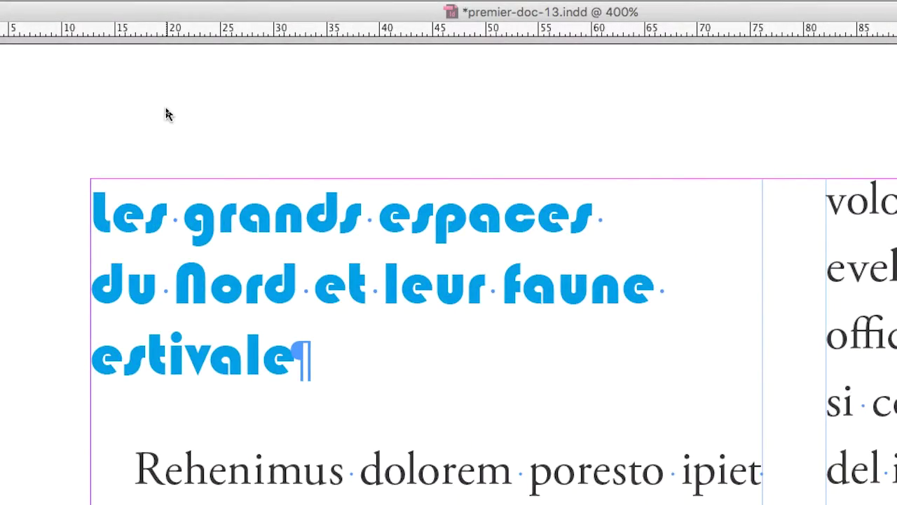
- Reselect the whole heading paragraph and bring up its Character and Paragraph settings, positioned clear of the heading
key("t")
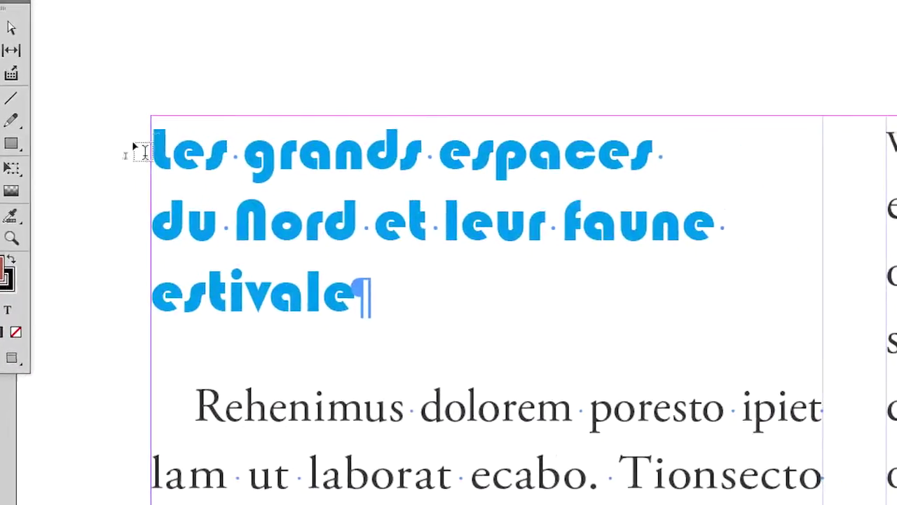
left_click_drag(144, 151, 380, 274)
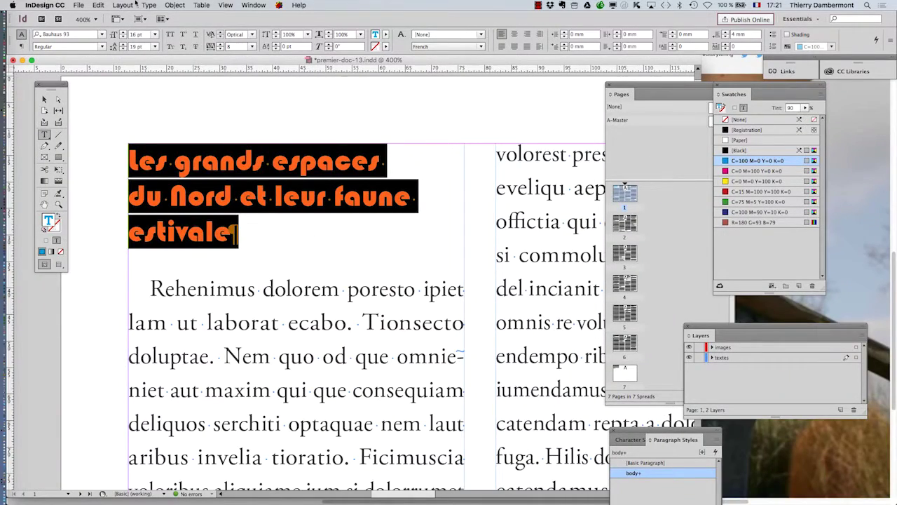
left_click(149, 5)
left_click(163, 47)
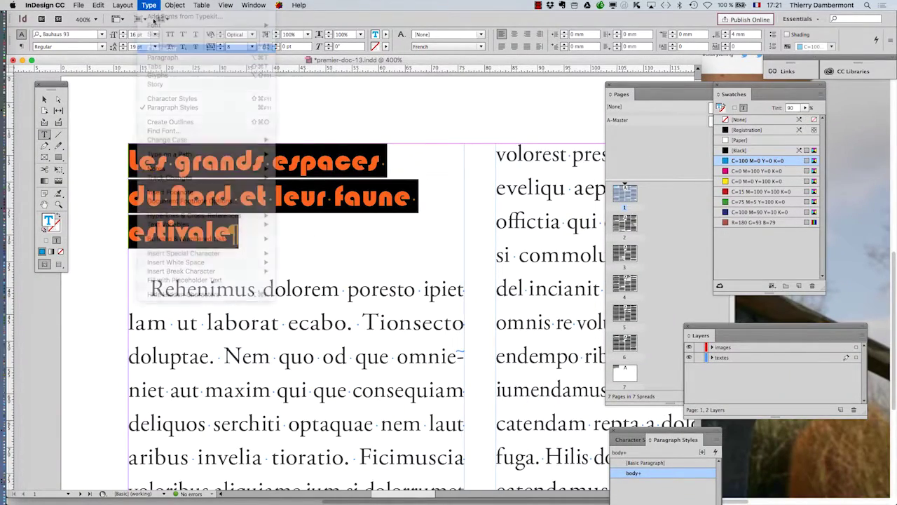
left_click(149, 6)
left_click(163, 57)
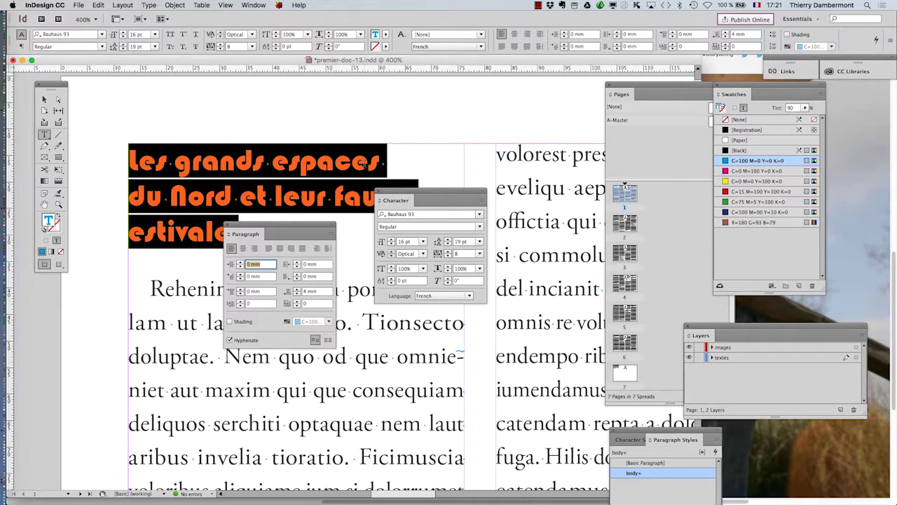
left_click_drag(293, 222, 326, 273)
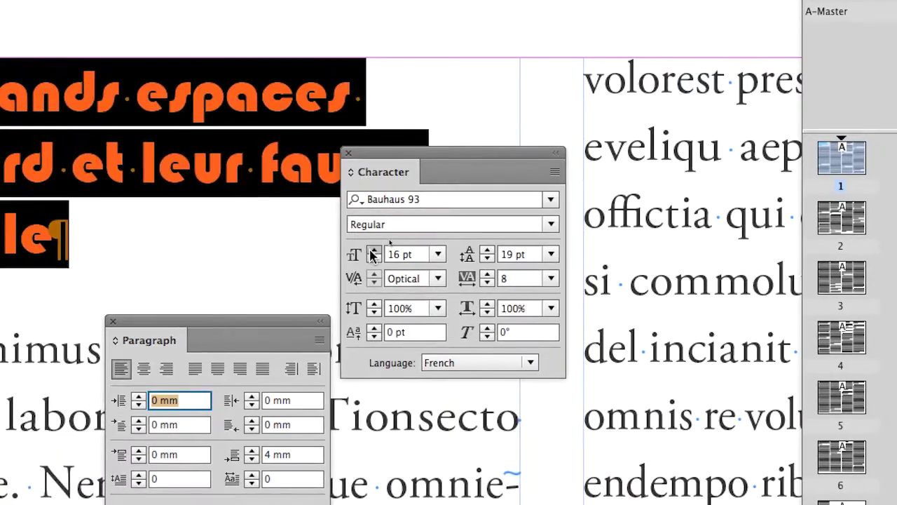
- Increase the heading's font size to 20 pt and close the Character and Paragraph settings
left_click(455, 205)
left_click(454, 204)
left_click(455, 205)
left_click(372, 251)
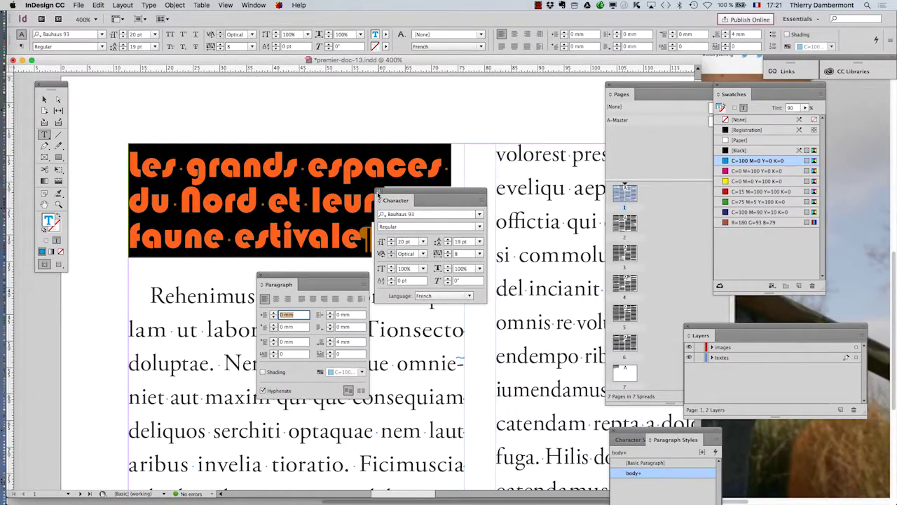
left_click(379, 195)
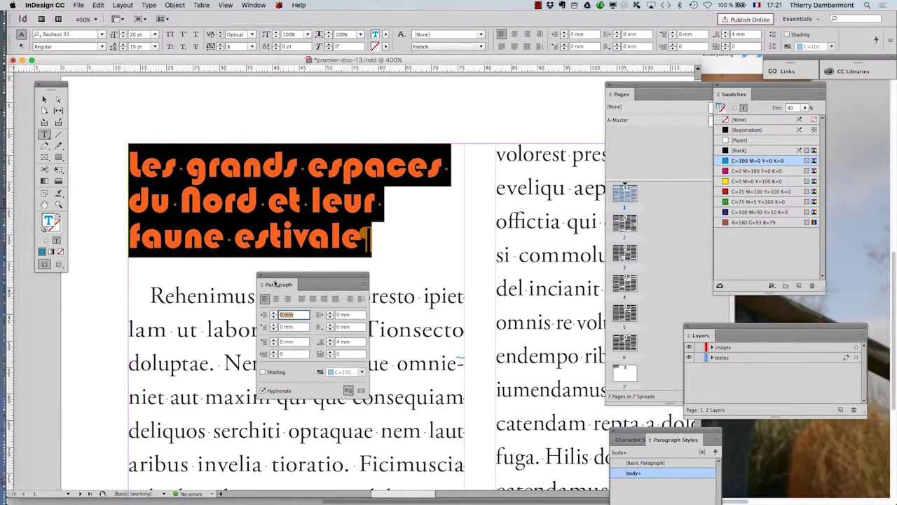
left_click(260, 274)
- Deselect the heading and check the page in Preview mode at 200%, returning to Normal mode
key("super+2")
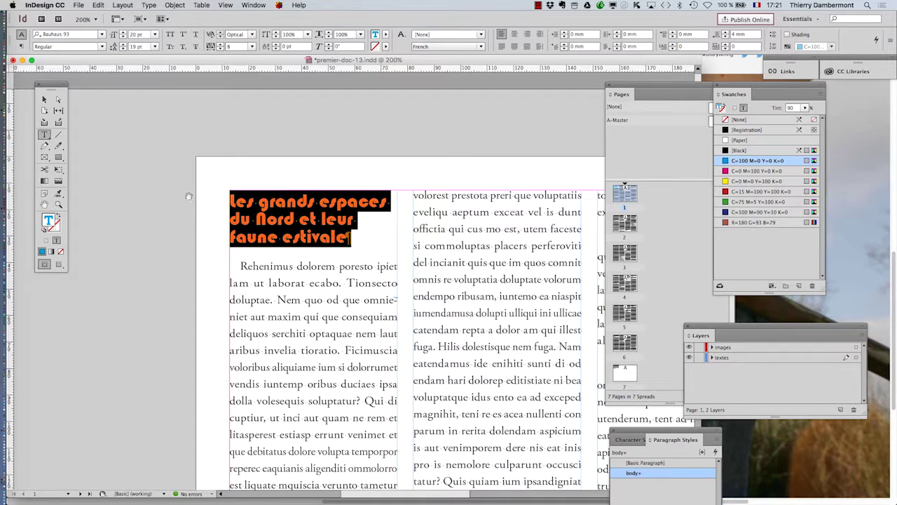
left_click(44, 99)
left_click(109, 135)
left_click(58, 267)
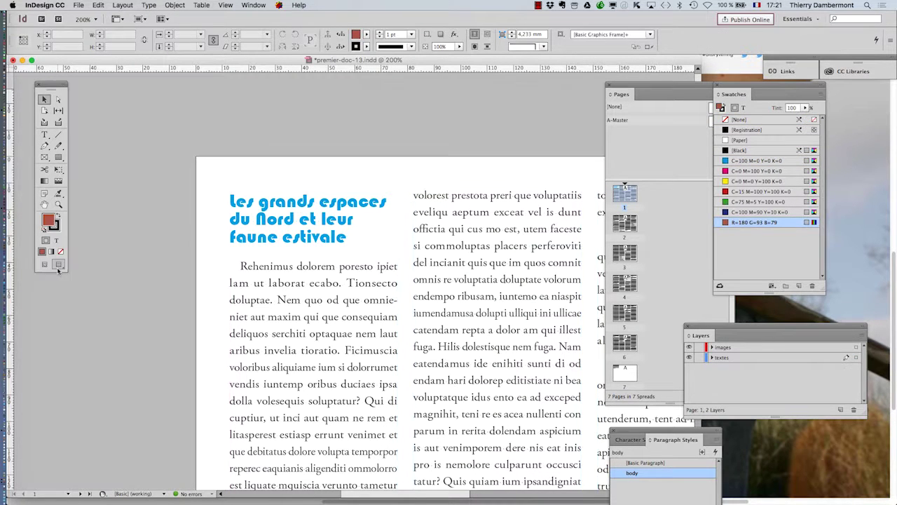
left_click(45, 264)
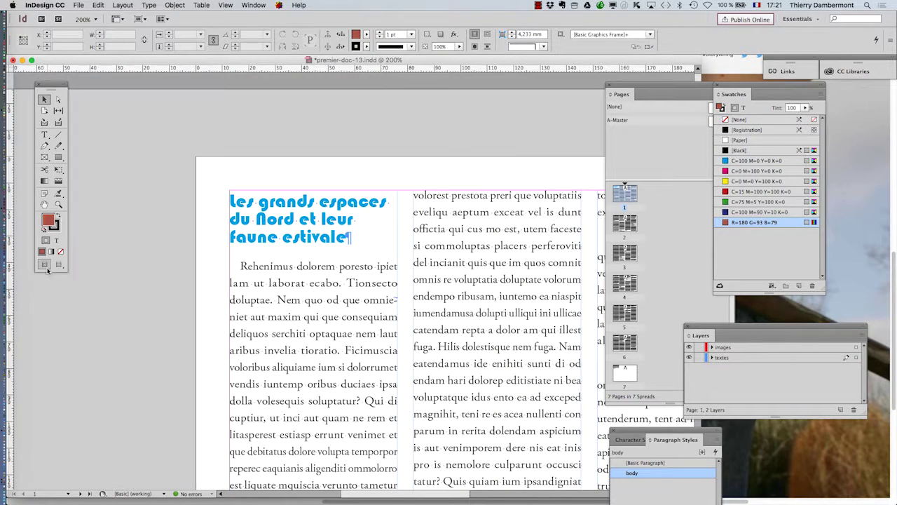
- Save the document as a new version named premier-doc-14.indd
left_click(79, 5)
left_click(93, 75)
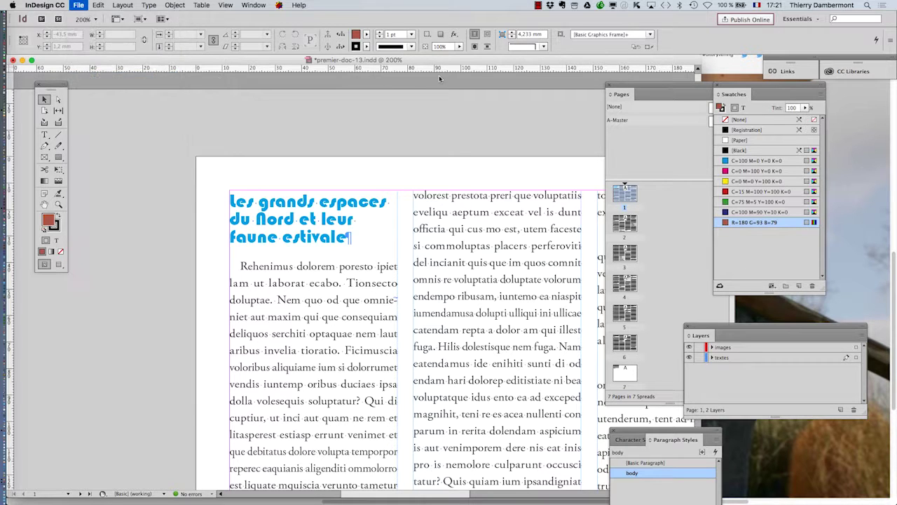
left_click(439, 72)
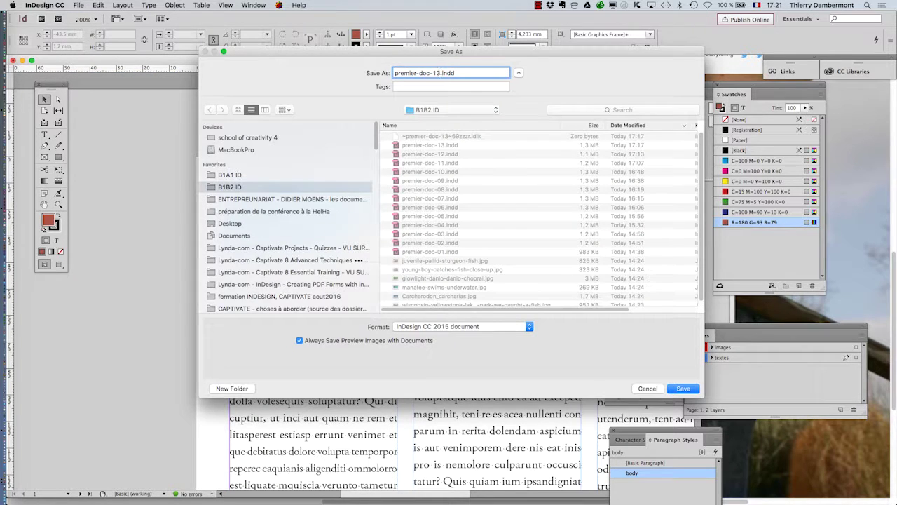
key("Return")
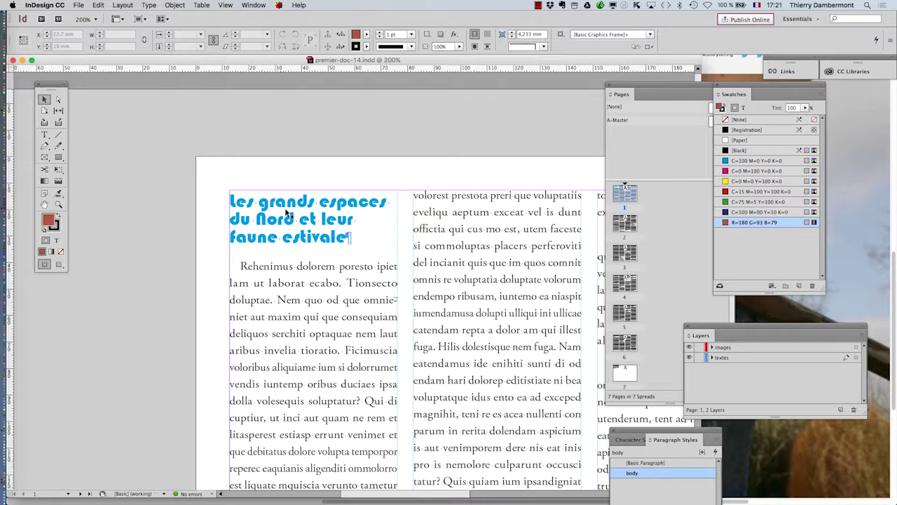
- Select the entire heading paragraph again and review its Character settings, closing them when done
key("super+equal")
key("t")
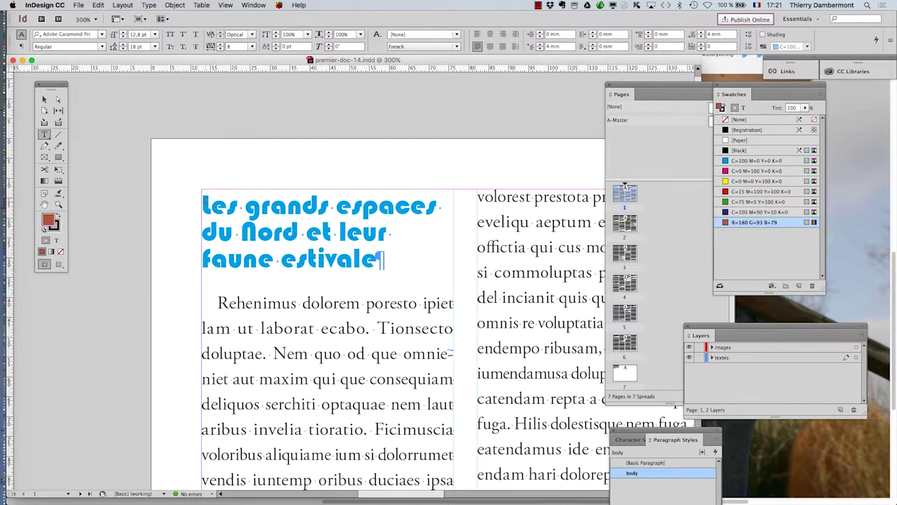
key("super+a")
left_click(143, 5)
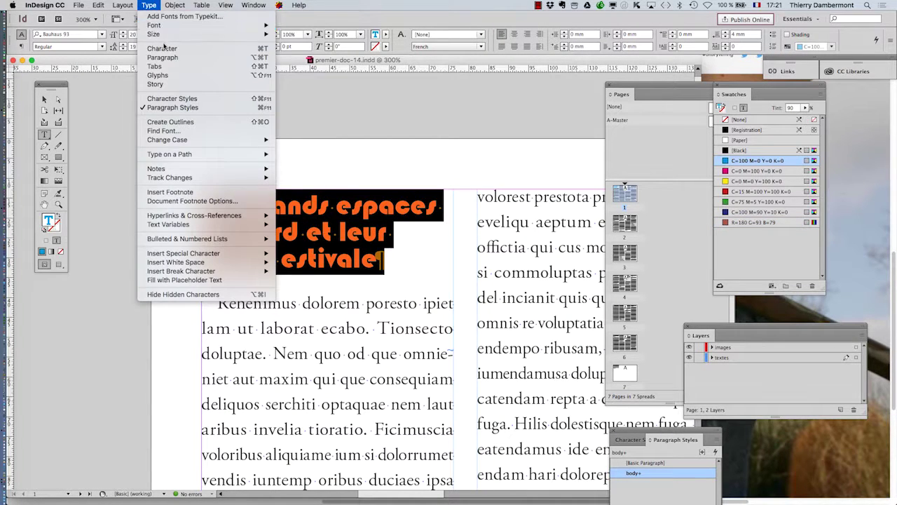
left_click(158, 106)
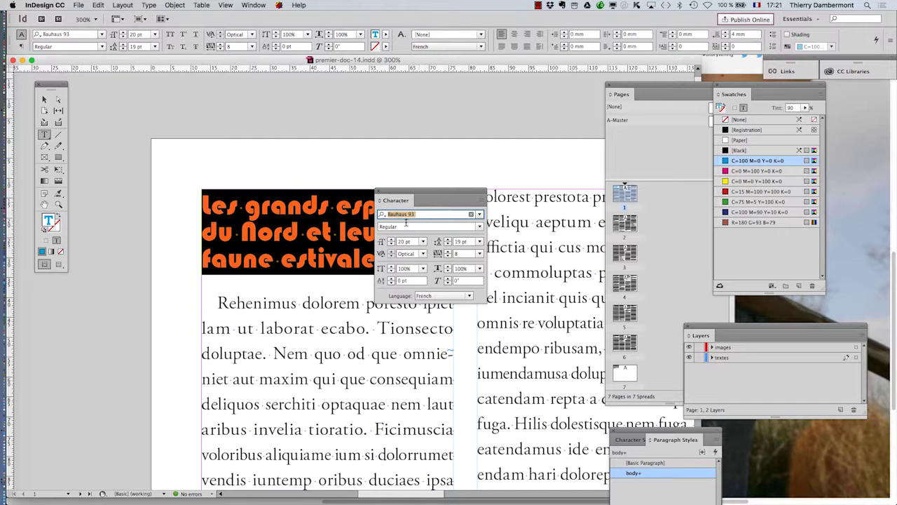
left_click_drag(383, 191, 490, 154)
left_click(486, 152)
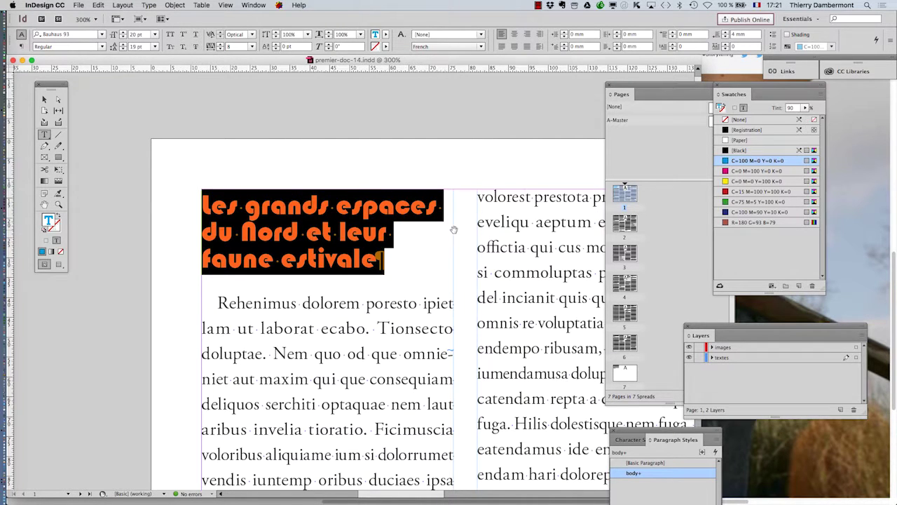
- Leave text editing and select the whole text frame containing the heading and body columns
key("super+minus")
left_click_drag(441, 225, 306, 151)
left_click(44, 100)
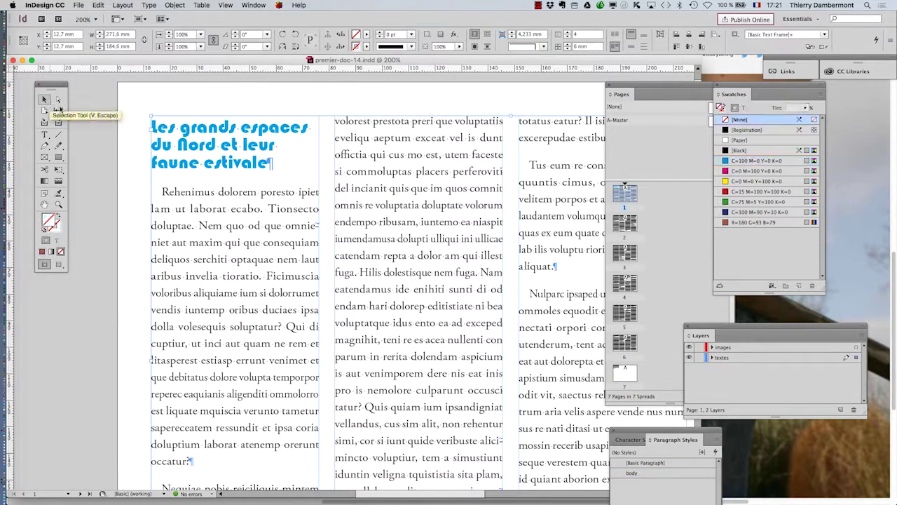